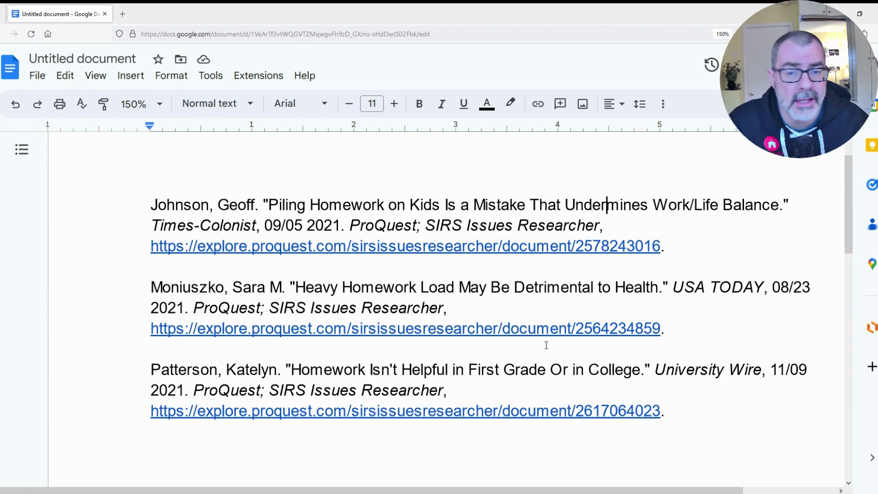
Select all three citations and show the Format menu's Align & indent options.
{"action": "key", "text": "ctrl+a"}
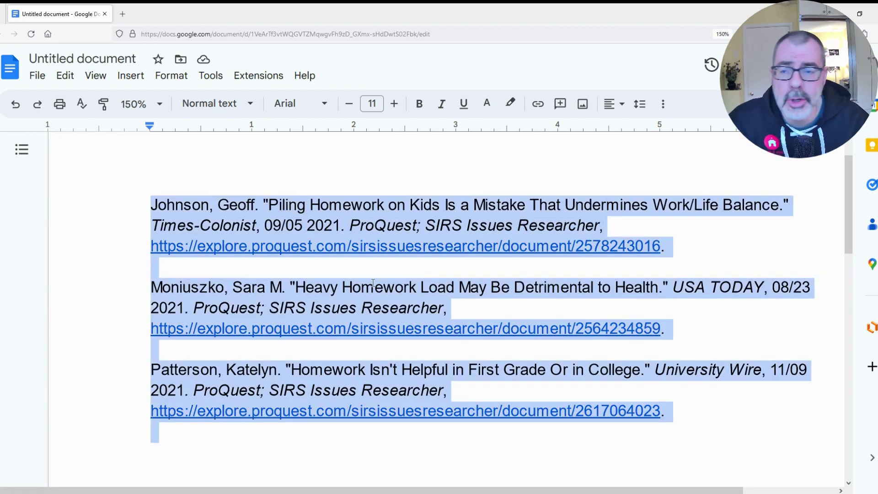
{"action": "left_click", "coordinate": [184, 80]}
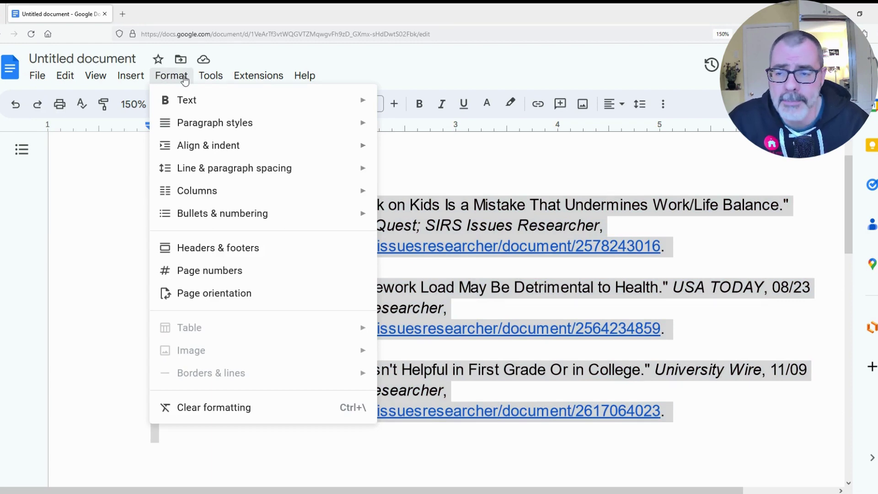
{"action": "mouse_move", "coordinate": [208, 145]}
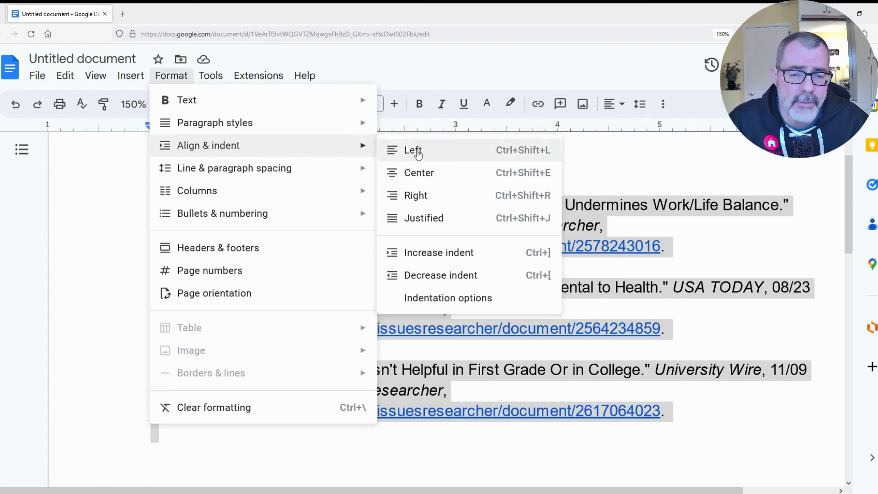
Apply a 0.5-inch hanging special indent to all three citations via Indentation options.
{"action": "left_click", "coordinate": [470, 299]}
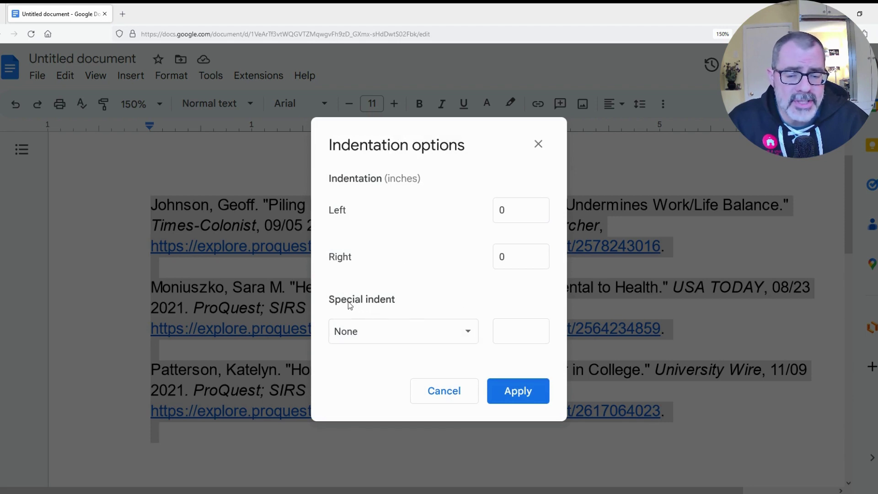
{"action": "left_click", "coordinate": [470, 333]}
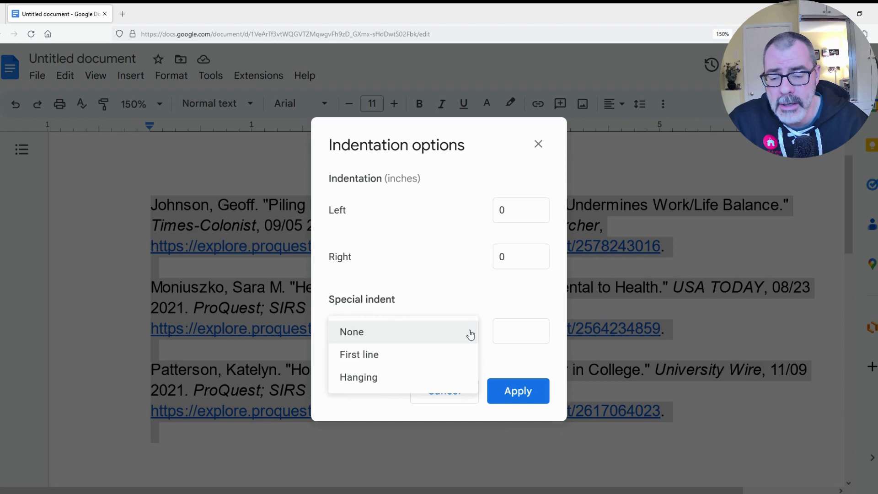
{"action": "left_click", "coordinate": [365, 376]}
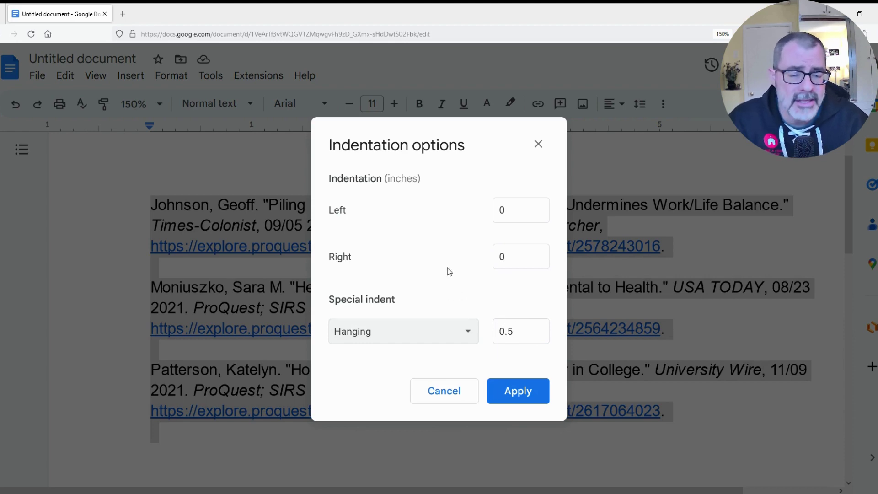
{"action": "left_click", "coordinate": [516, 391]}
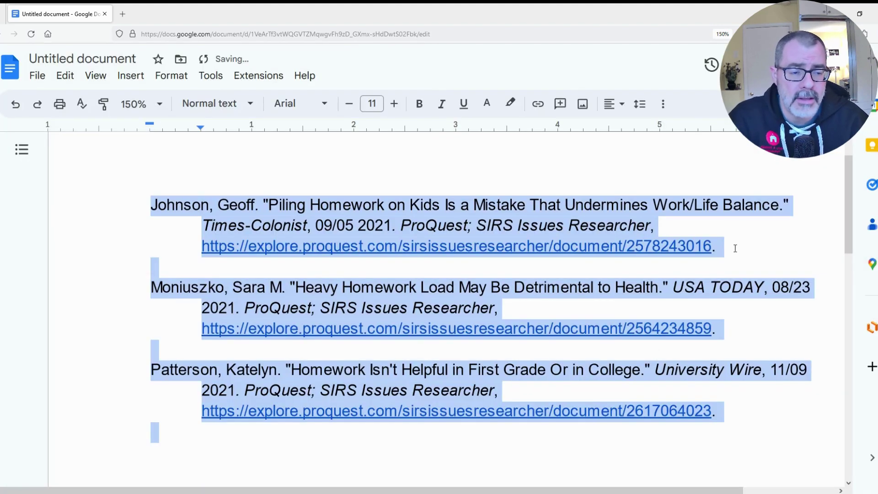
Undo the hanging indent with Ctrl+Z so all citation lines return flush left.
{"action": "left_click", "coordinate": [734, 247]}
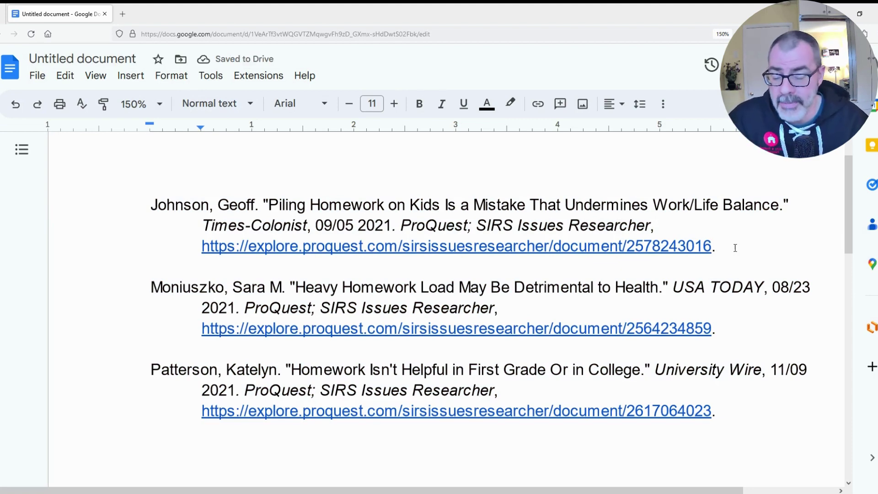
{"action": "key", "text": "ctrl+z"}
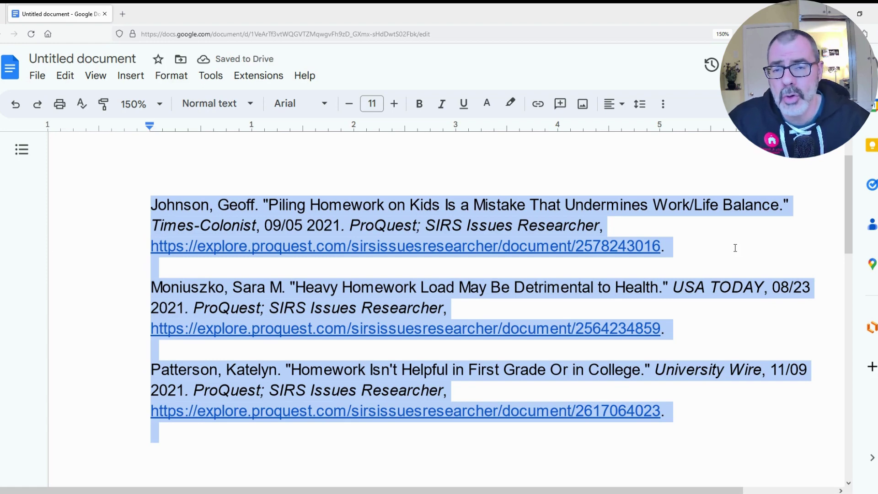
{"action": "left_click", "coordinate": [725, 248]}
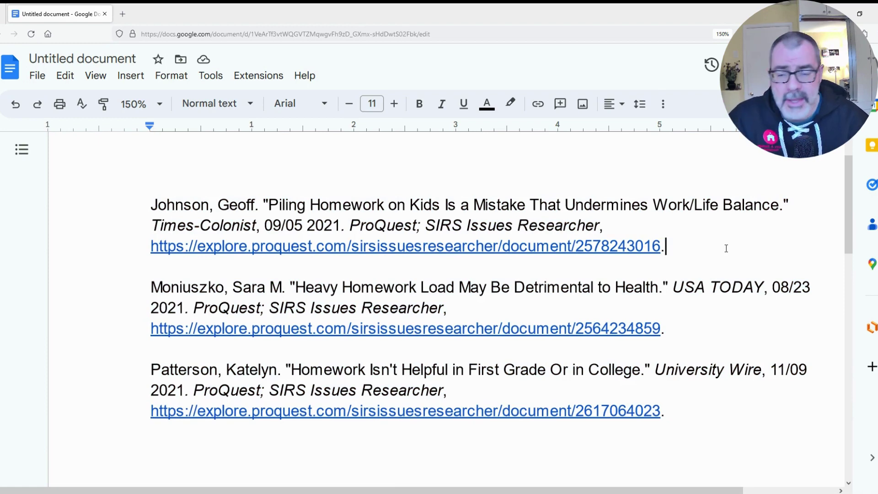
Reselect all citations and bring up Indentation options, showing zero margins and no special indent.
{"action": "key", "text": "ctrl+a"}
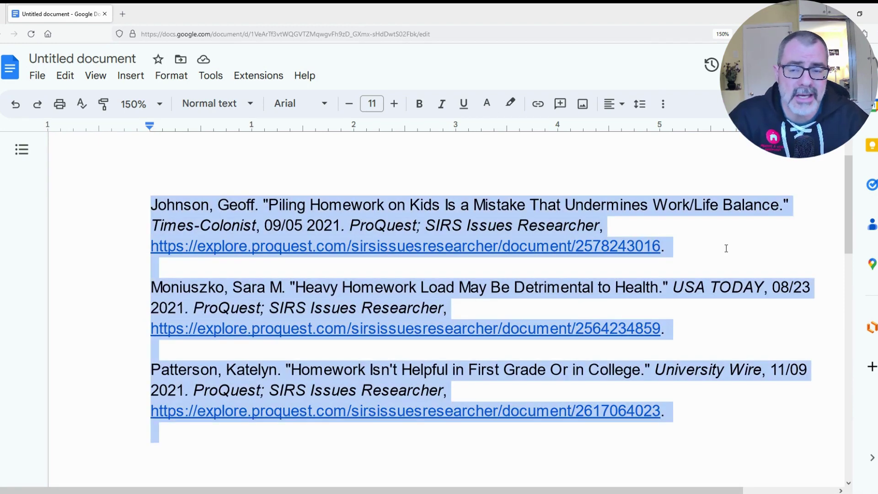
{"action": "left_click", "coordinate": [184, 81]}
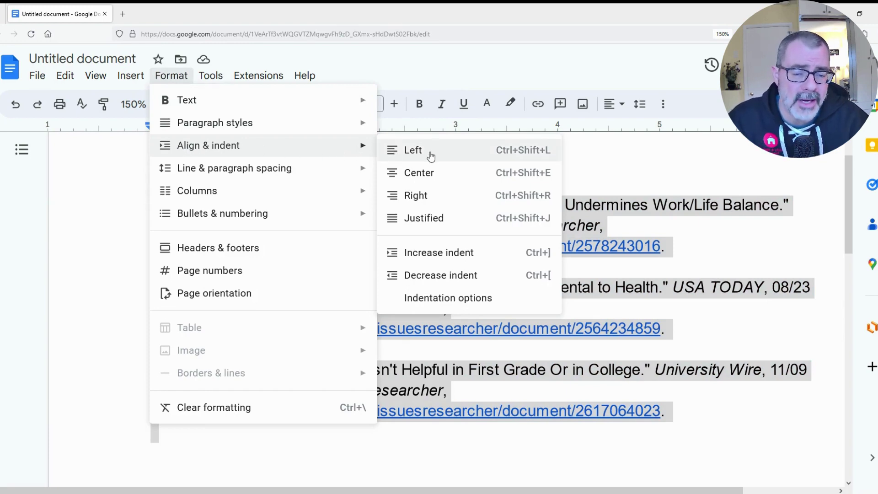
{"action": "left_click", "coordinate": [447, 300]}
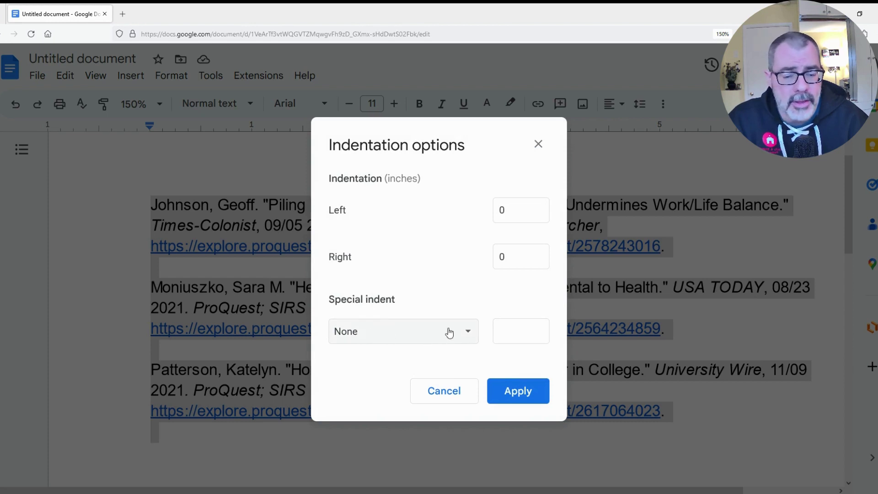
Choose Hanging at 0.5 inches as the special indent for the selected citations.
{"action": "left_click", "coordinate": [471, 335]}
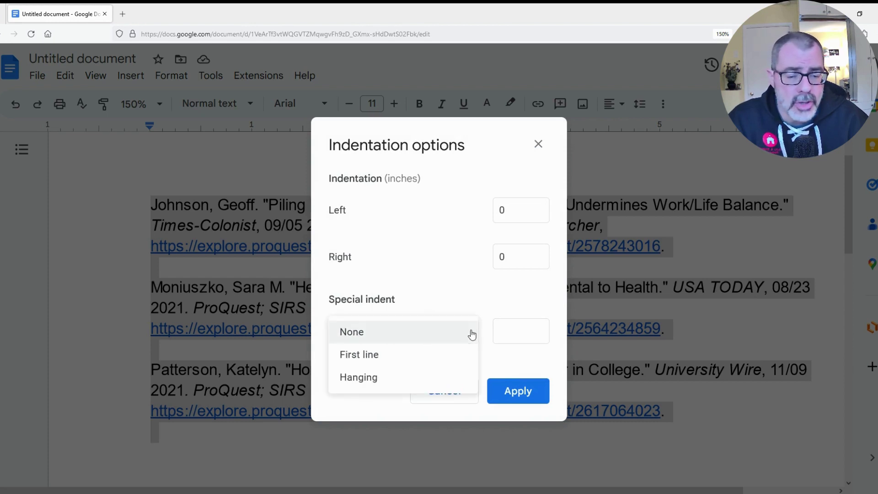
{"action": "left_click", "coordinate": [370, 378]}
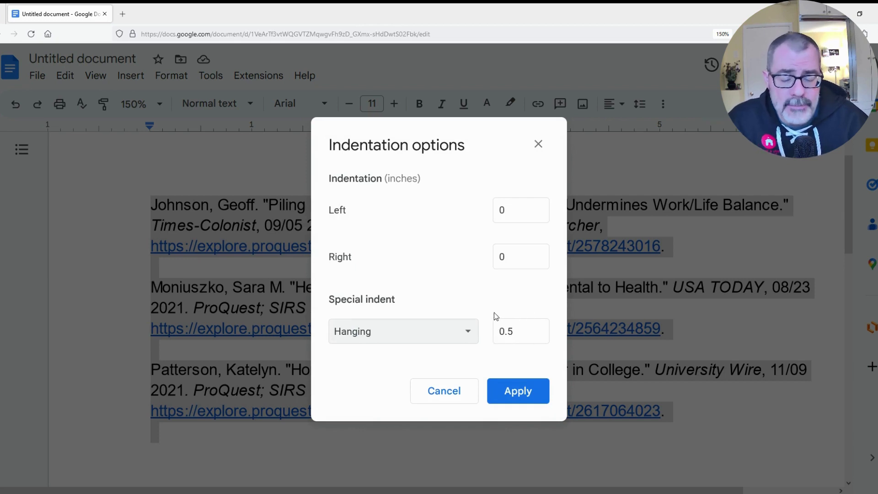
{"action": "left_click", "coordinate": [525, 401]}
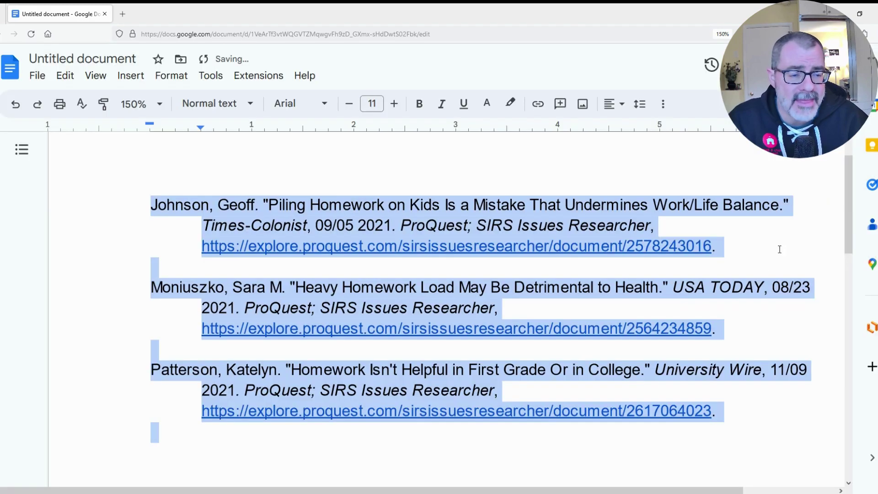
{"action": "left_click", "coordinate": [760, 247]}
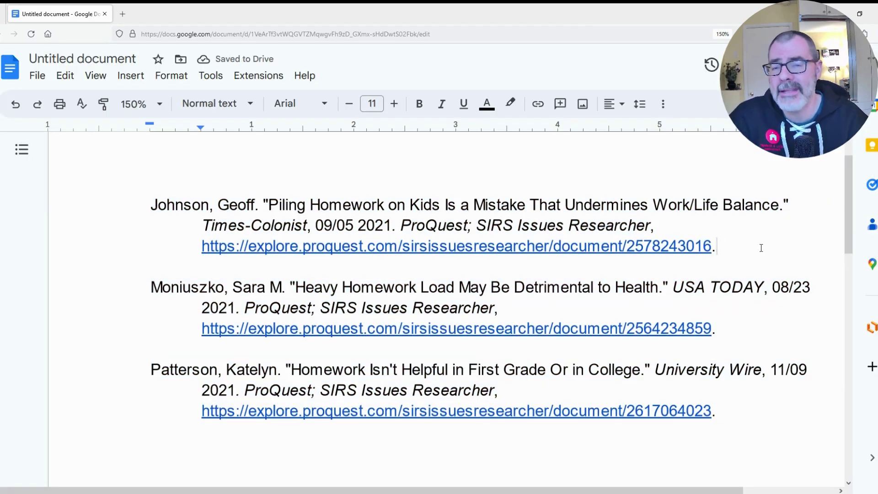